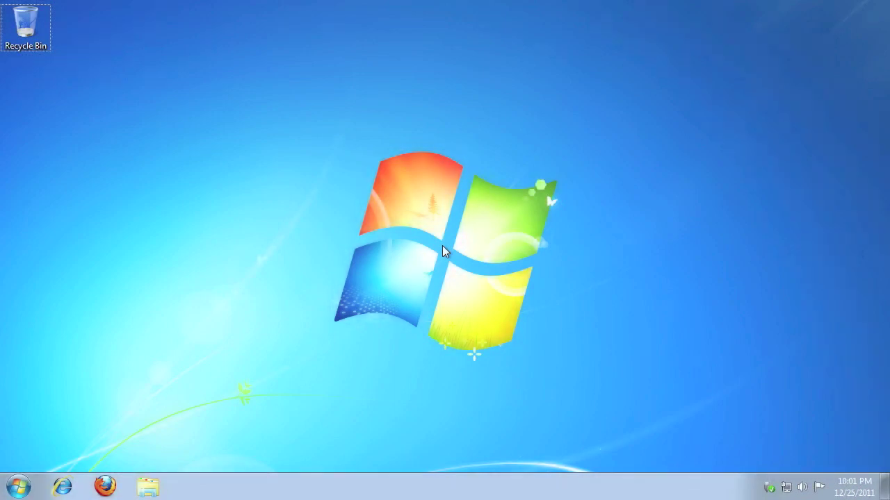
- Open truecrypt.org in Firefox and go to its Downloads page
left_click(104, 487)
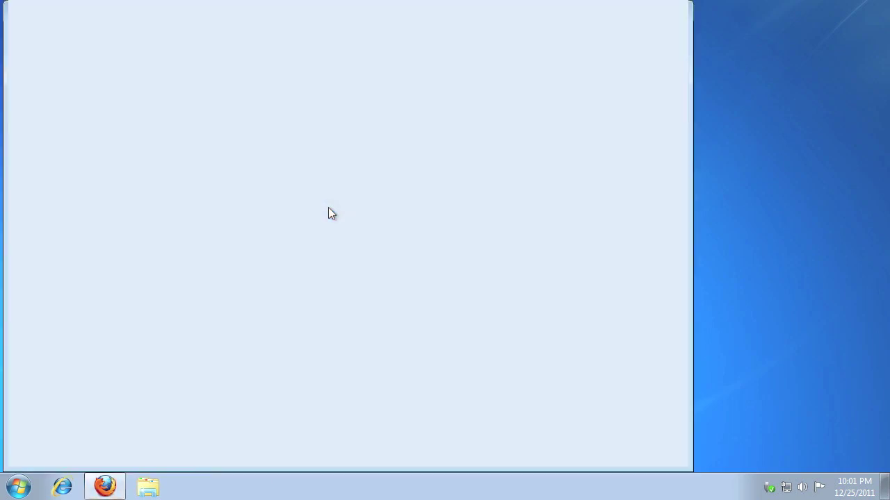
type("truecrypt")
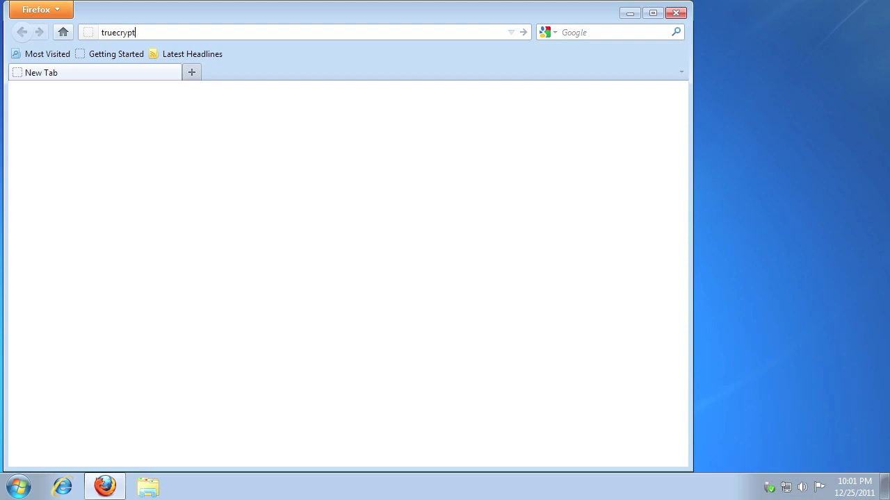
type(".org")
key("Return")
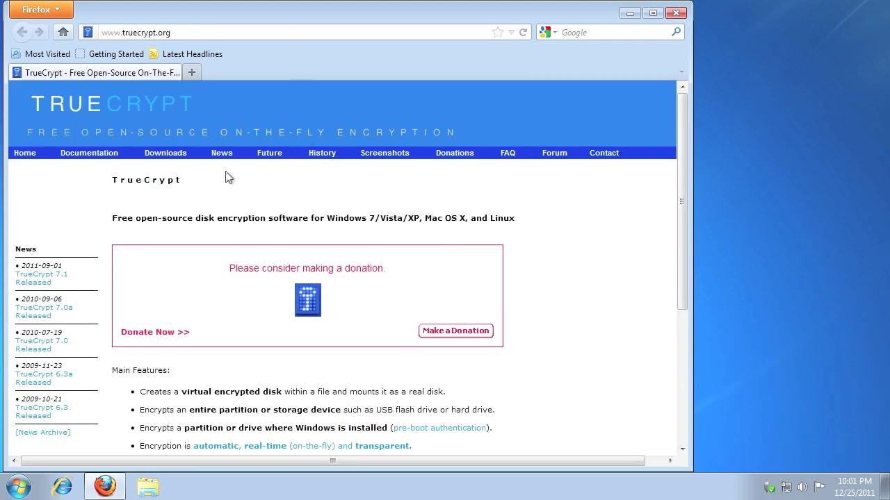
left_click(175, 158)
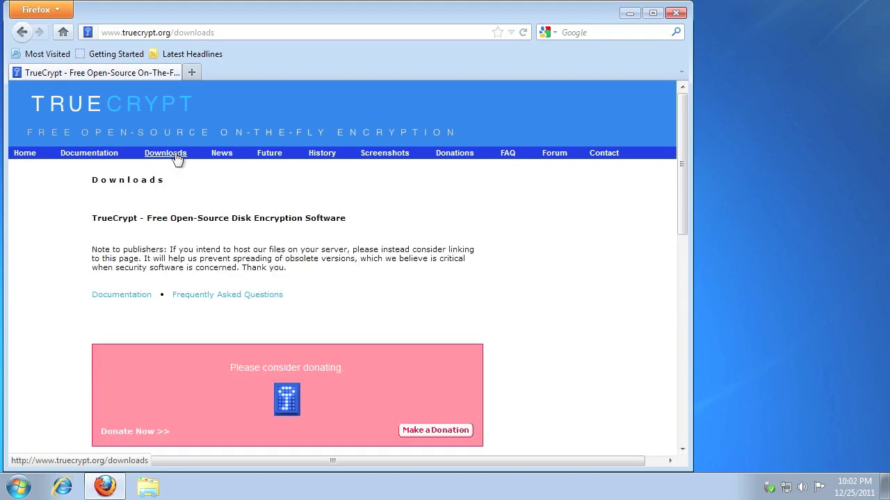
scroll(524, 291, "down", 8)
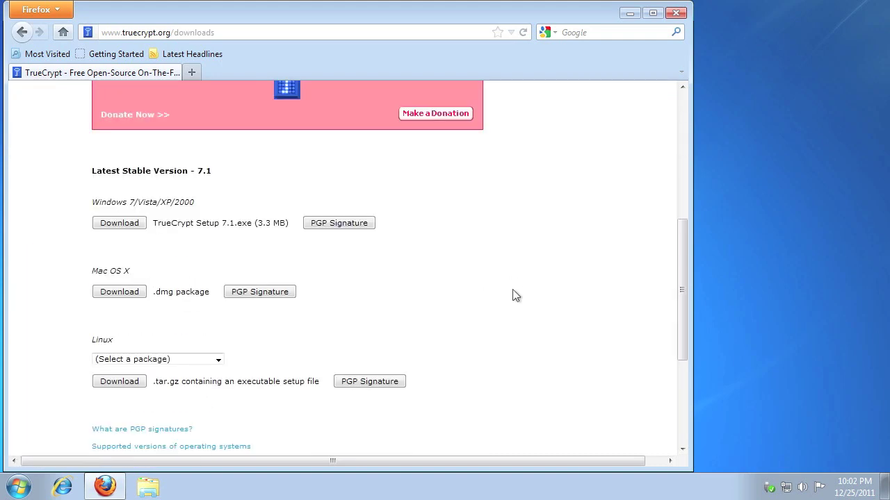
- Save TrueCrypt Setup 7.1.exe for Windows and run the downloaded installer
left_click(127, 228)
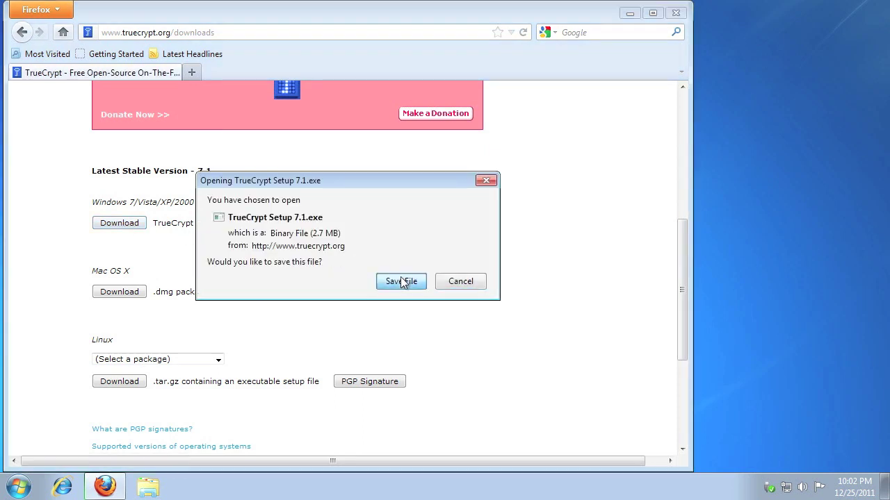
left_click(402, 281)
left_click(630, 13)
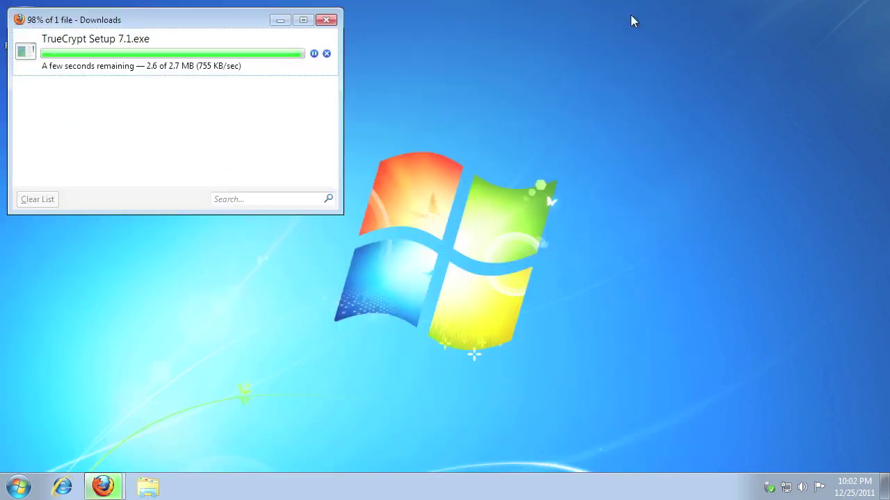
left_click(171, 48)
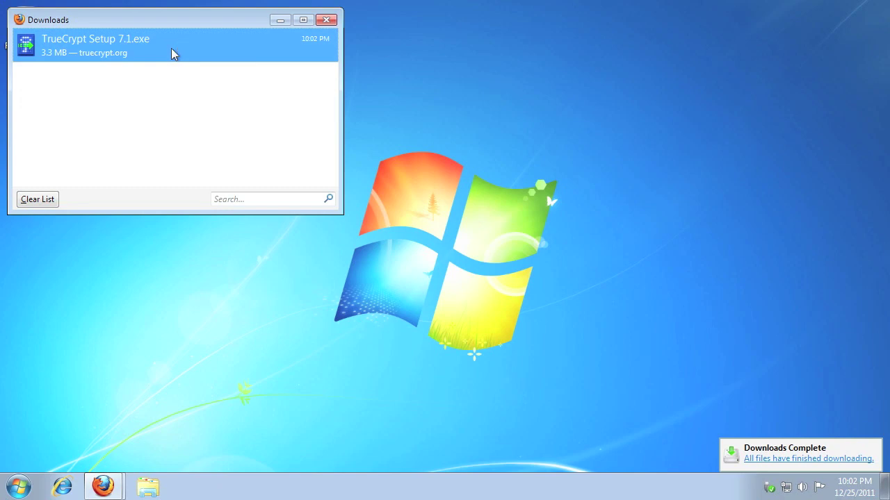
double_click(171, 48)
- Allow the installer to run and accept the TrueCrypt license terms
left_click(498, 256)
left_click(326, 20)
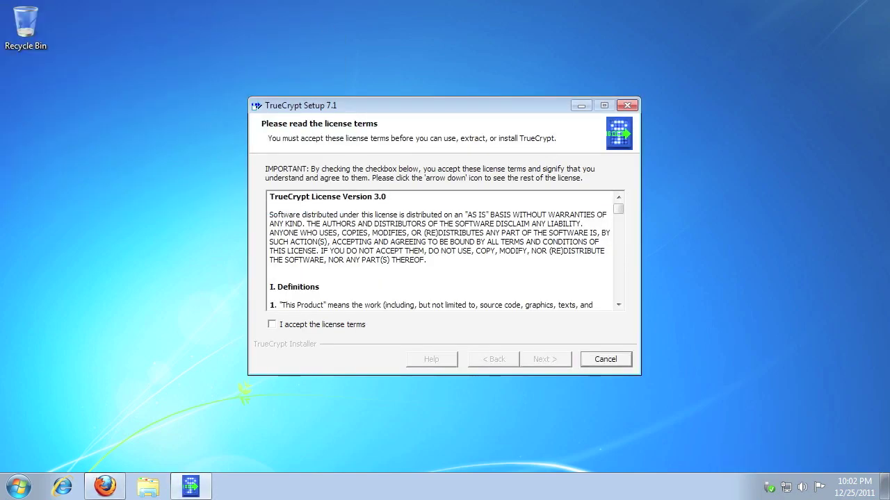
left_click_drag(618, 210, 617, 302)
left_click(330, 323)
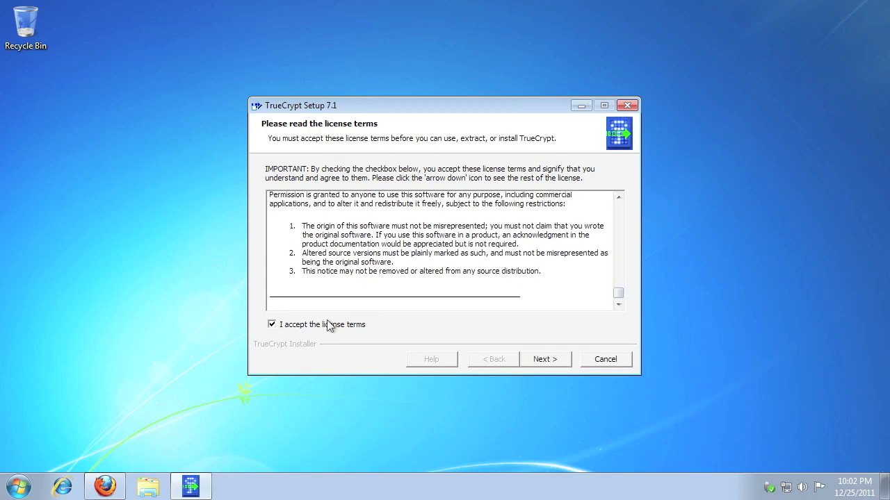
left_click(545, 359)
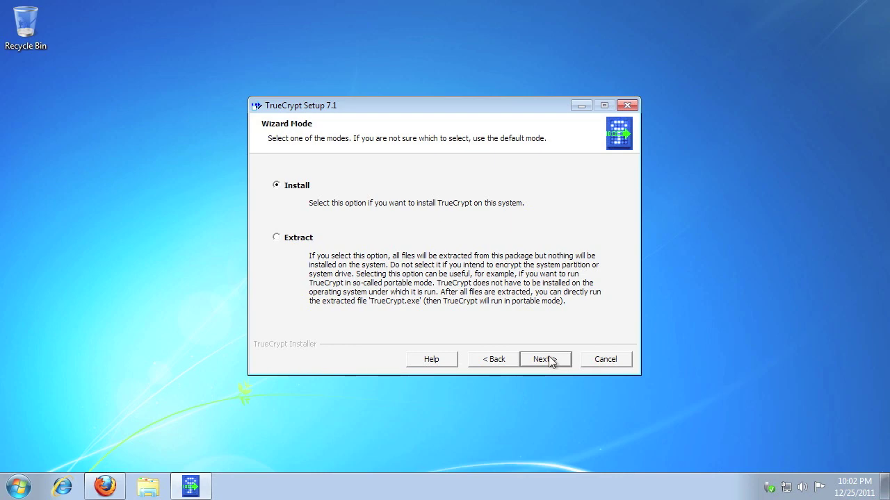
- Install TrueCrypt 7.1 with the default mode and options, then dismiss the completion prompts
left_click(550, 358)
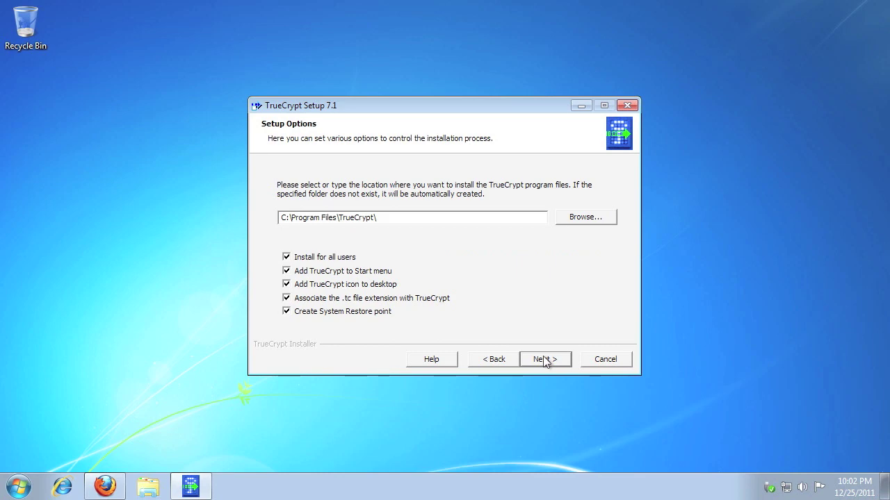
left_click(545, 359)
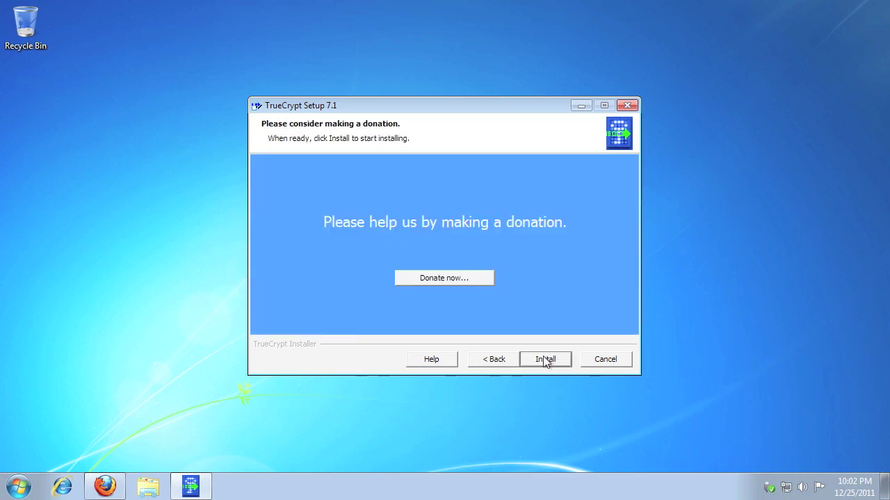
left_click(545, 360)
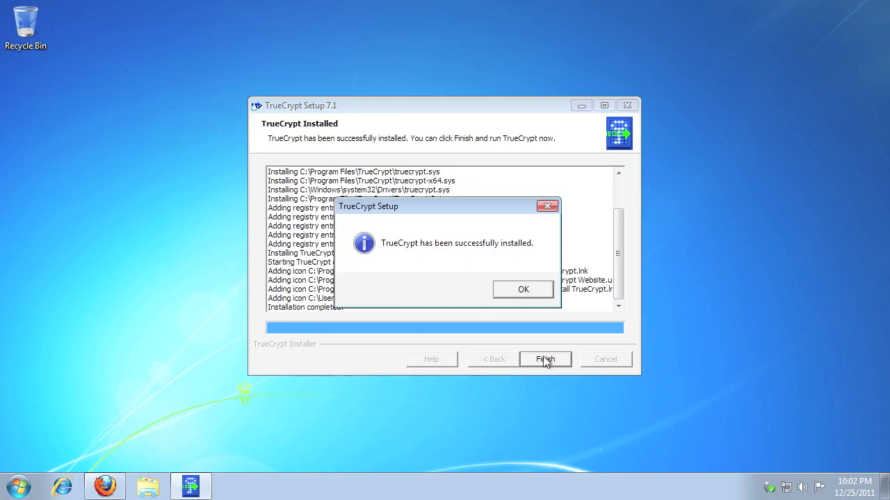
left_click(535, 295)
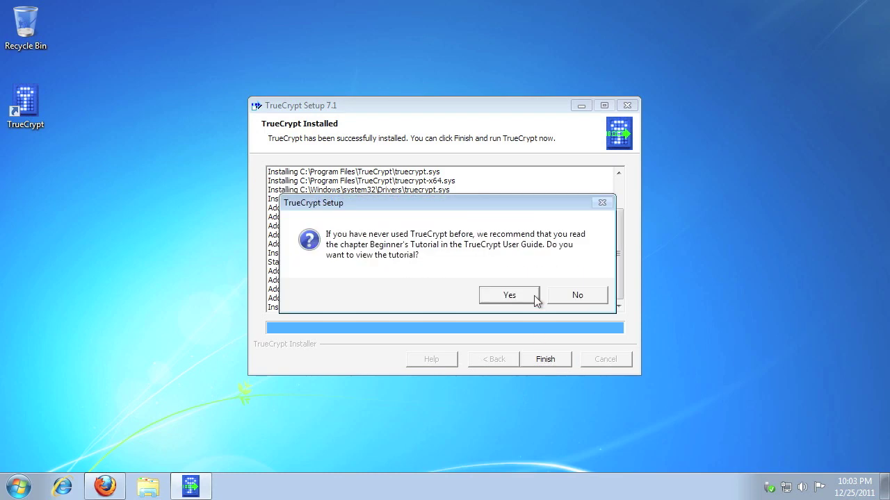
left_click(534, 295)
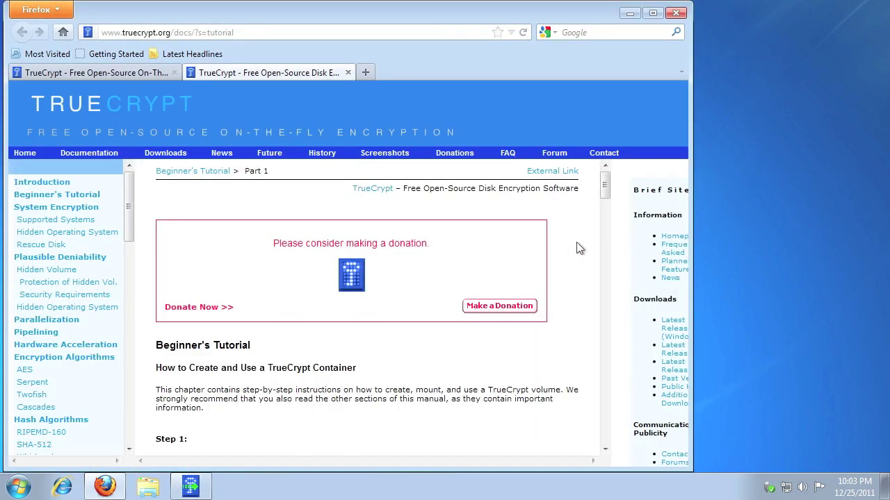
left_click(631, 13)
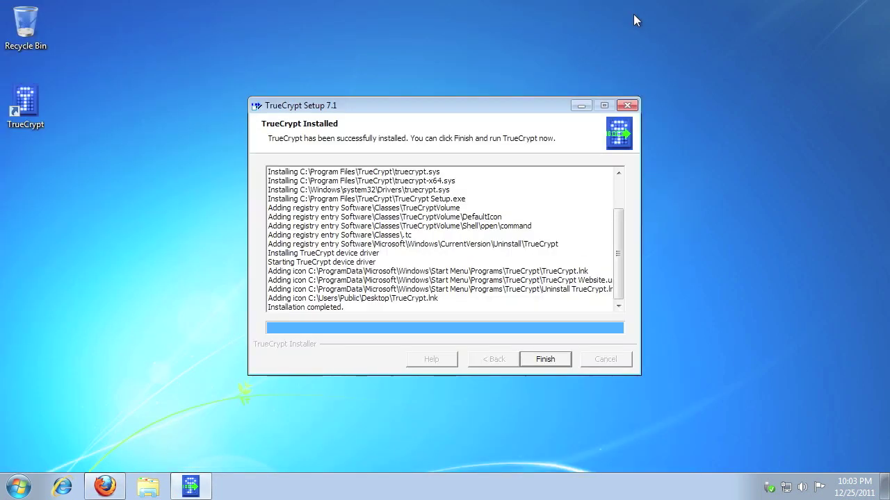
- Start TrueCrypt with drive L: selected and choose a standard encrypted file container
left_click(534, 356)
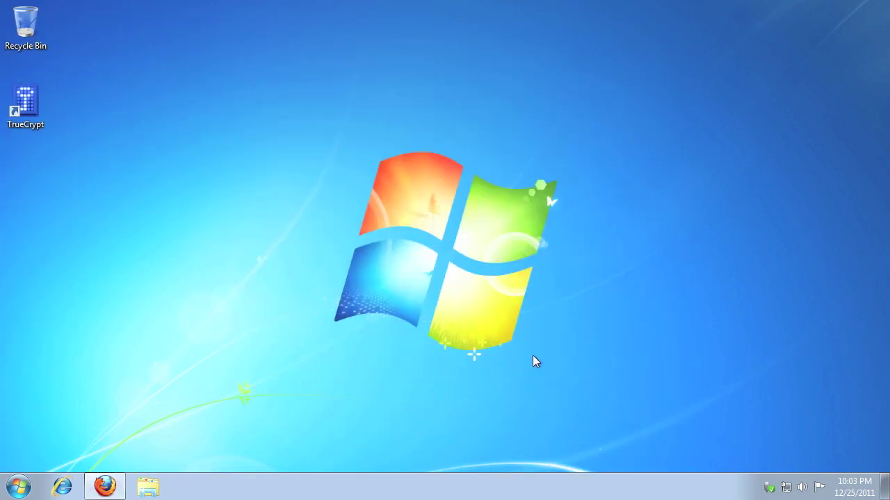
double_click(31, 104)
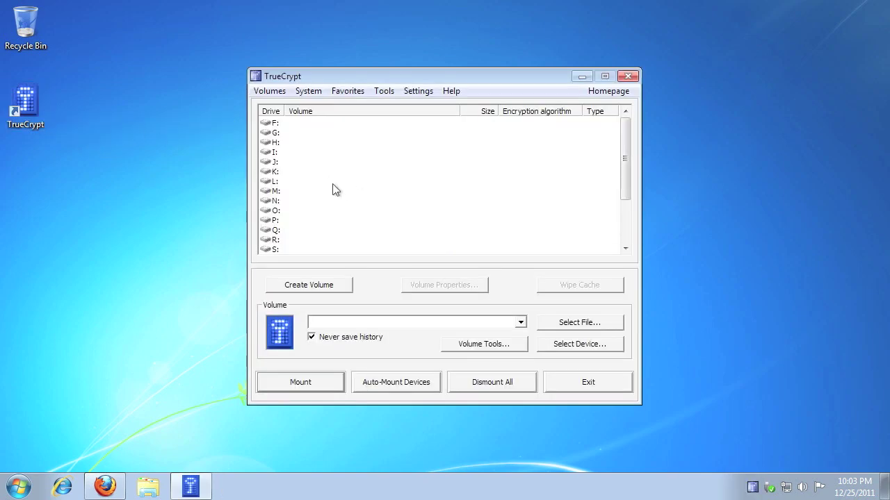
left_click(333, 184)
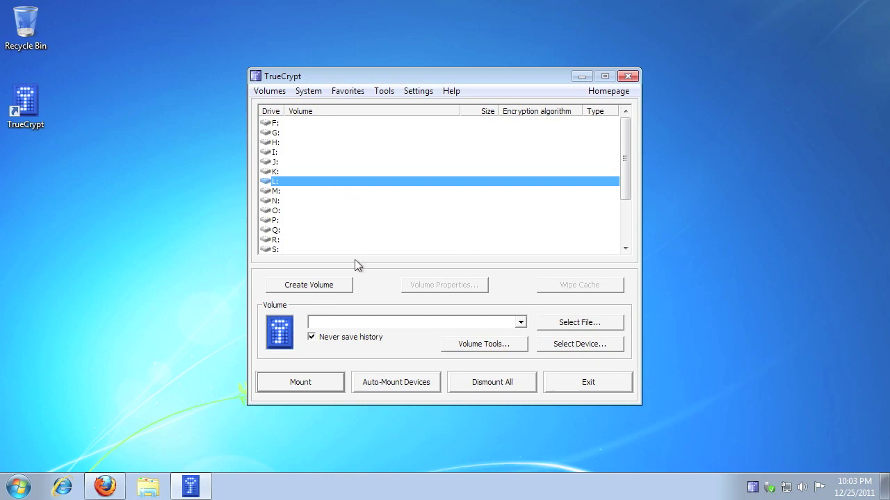
left_click(332, 285)
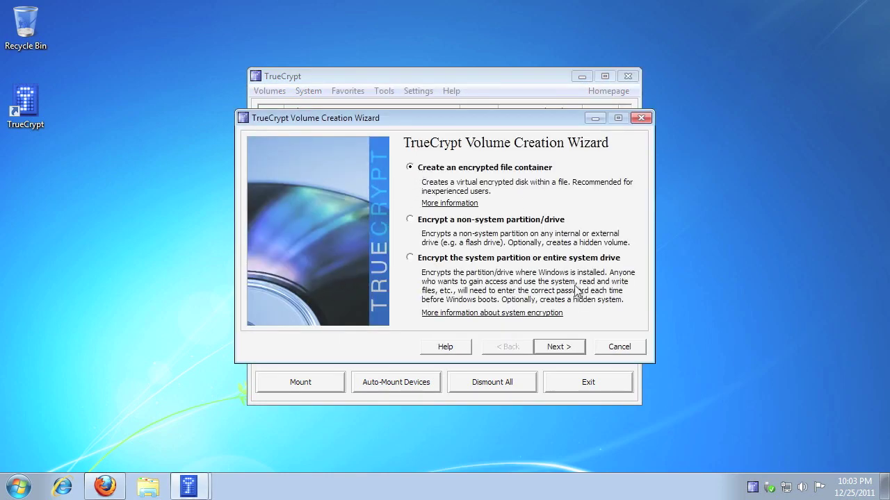
left_click(564, 348)
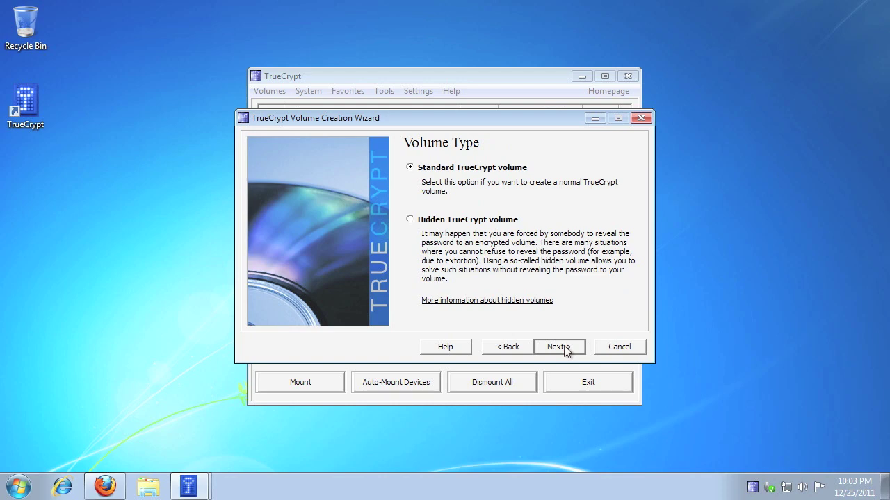
left_click(565, 349)
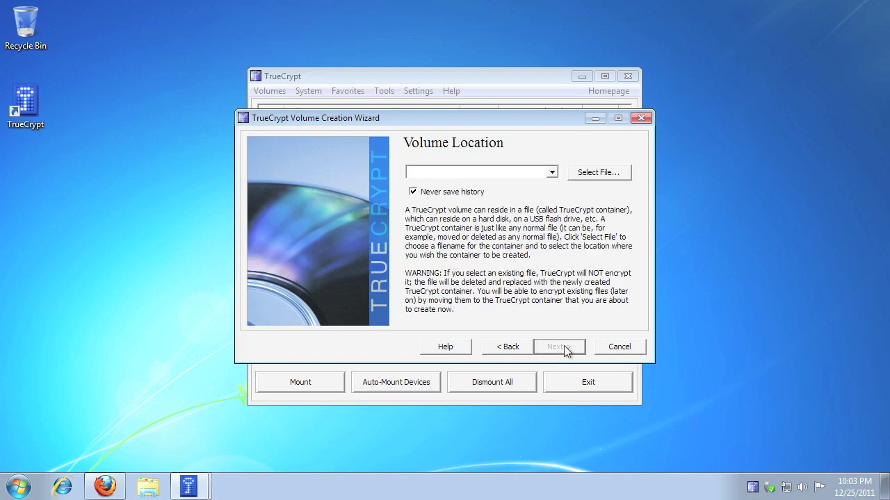
- Set the container location to test.tc on the Desktop
left_click(597, 174)
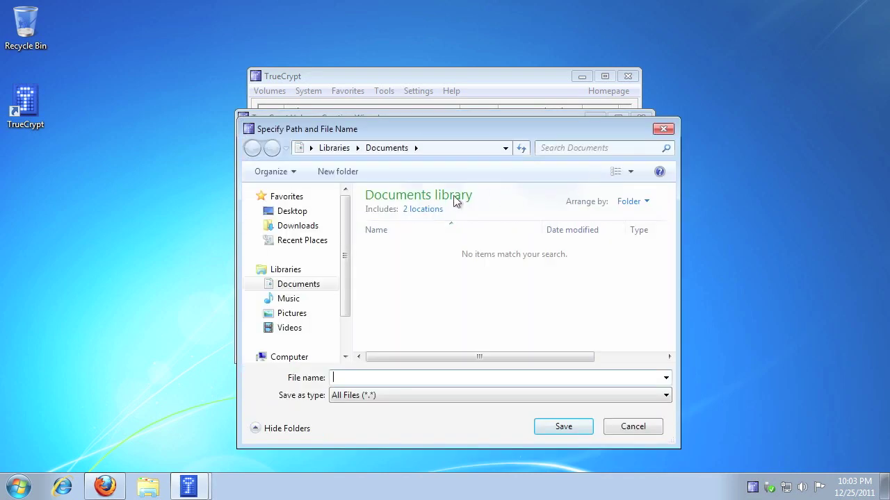
left_click(306, 211)
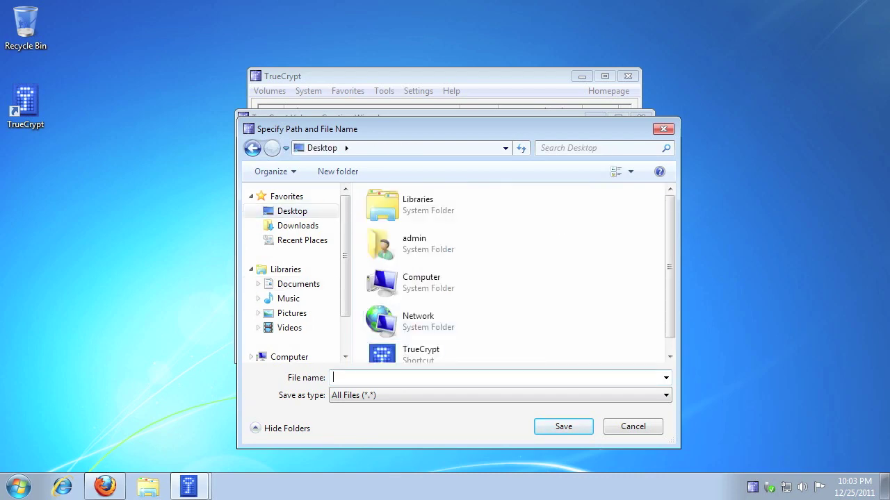
type("test.tc")
left_click(556, 426)
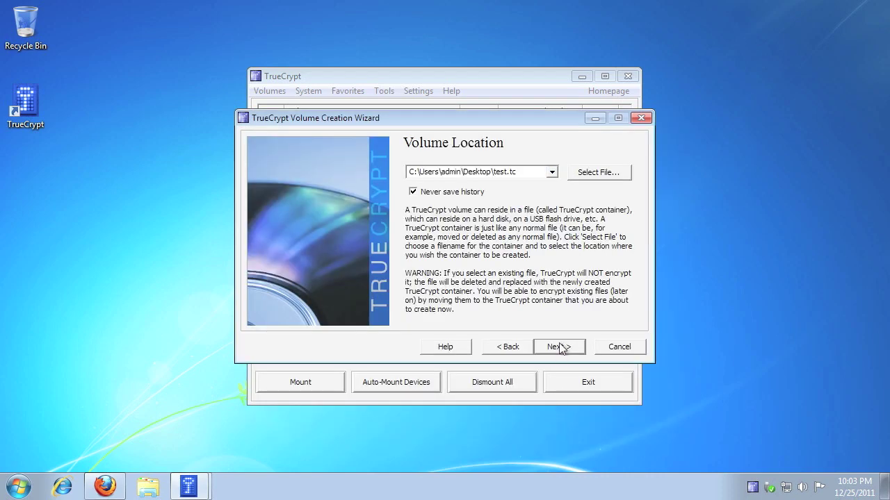
- Keep AES encryption and the RIPEMD-160 hash algorithm, then continue to volume size
left_click(562, 349)
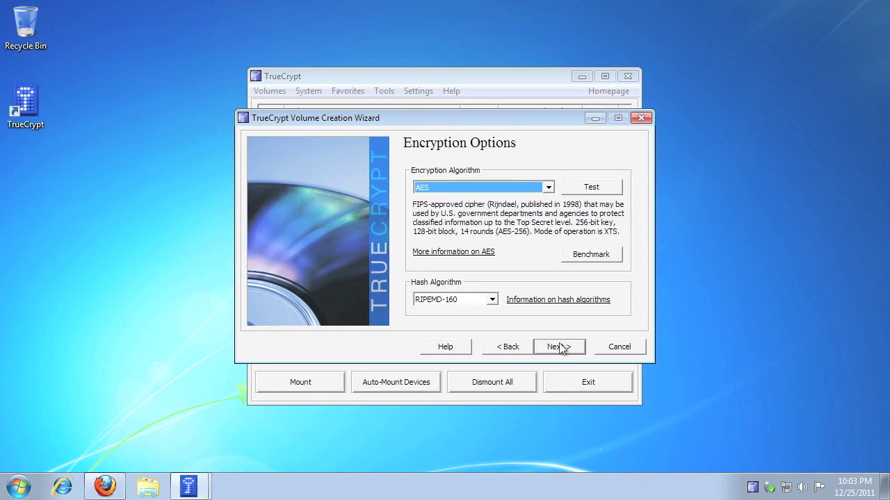
left_click(548, 187)
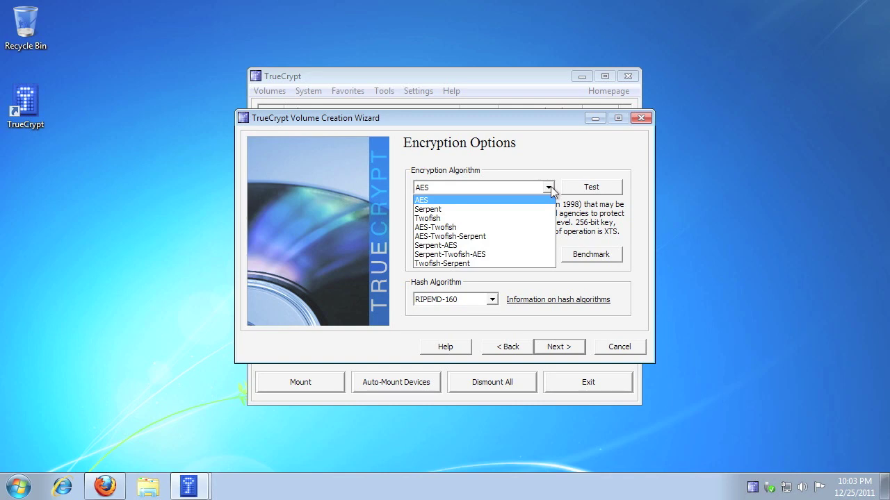
left_click(551, 187)
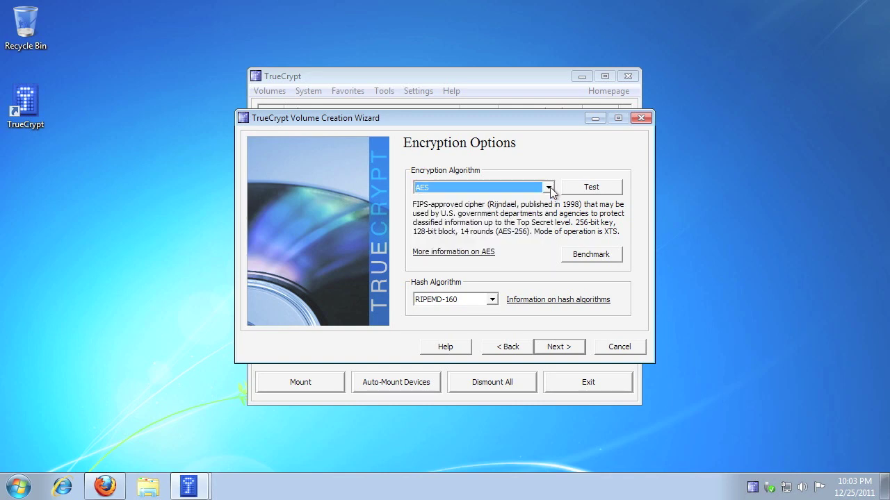
left_click(492, 301)
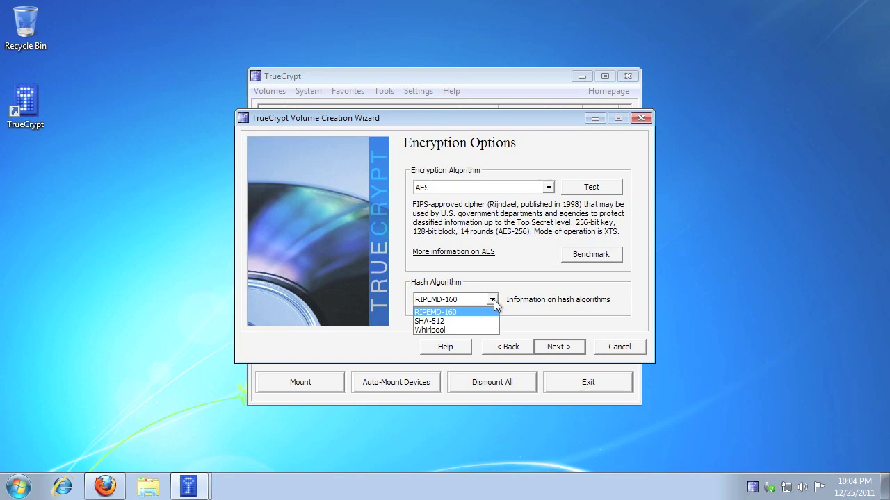
left_click(493, 300)
left_click(558, 347)
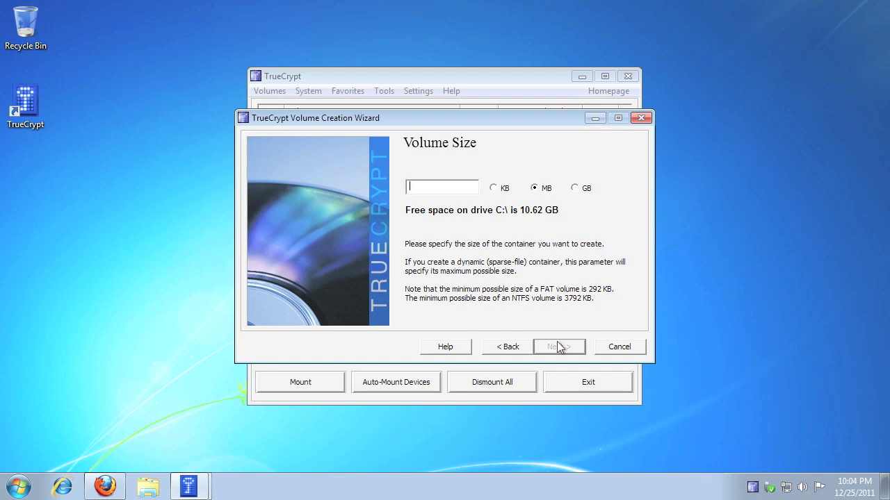
- Make the container 10 MB and set a short password, accepting the weak-password warning
type("10")
left_click(561, 347)
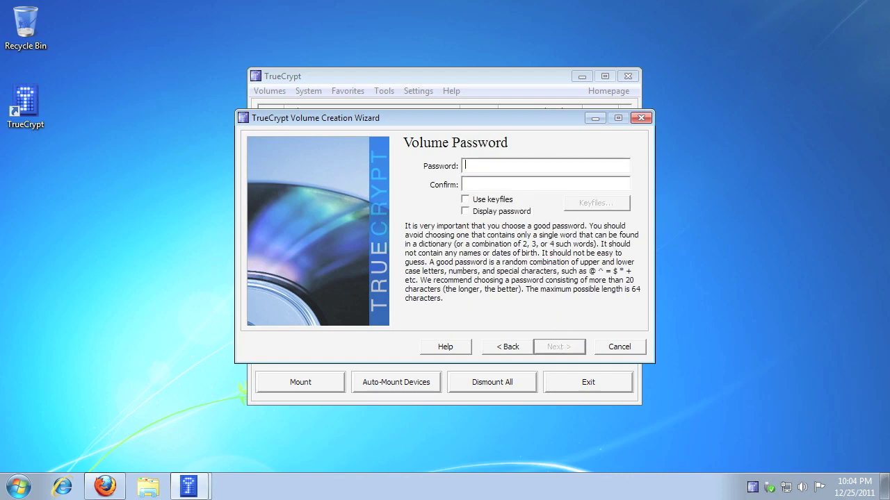
type("**********")
left_click(558, 348)
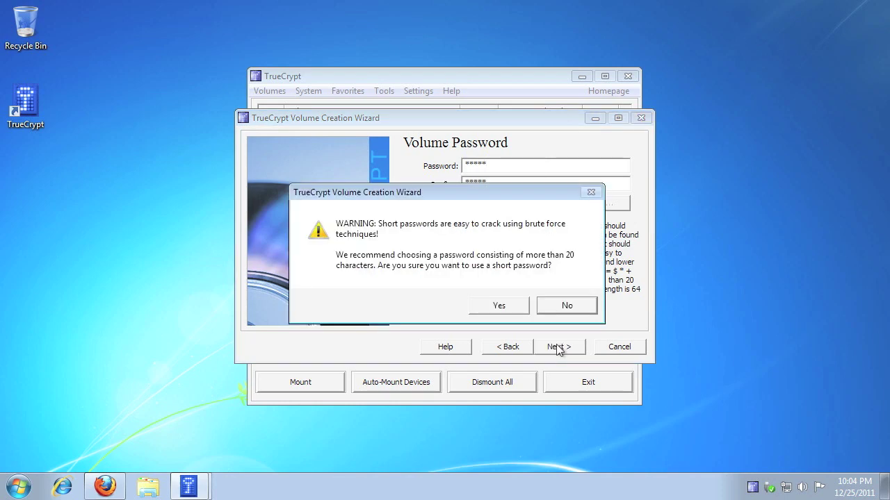
left_click(501, 306)
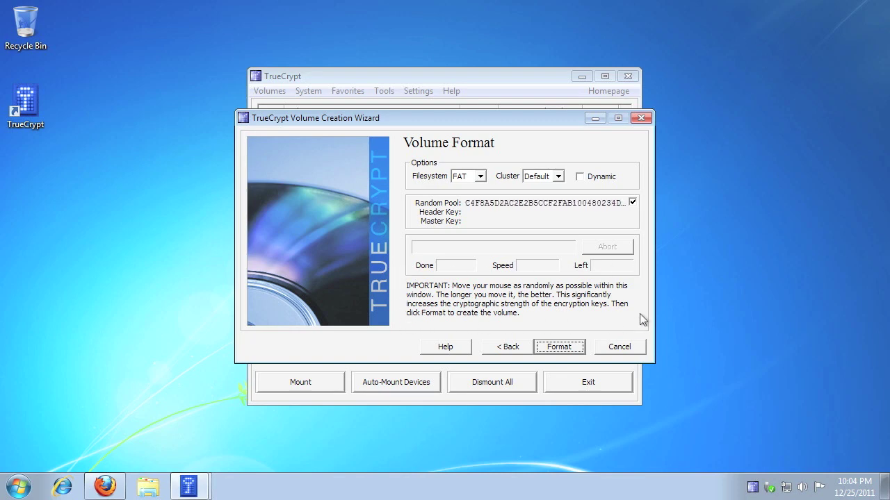
- Format the test.tc volume, then exit the wizard and TrueCrypt
left_click(573, 349)
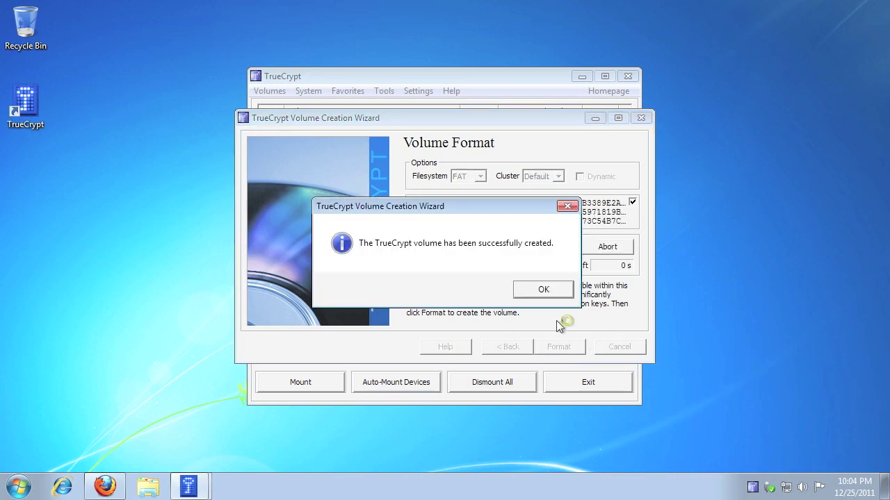
left_click(549, 292)
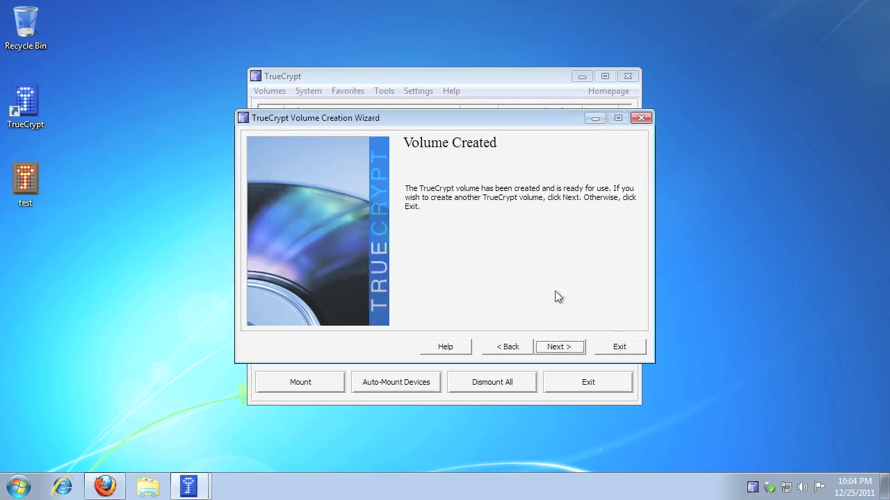
left_click(618, 348)
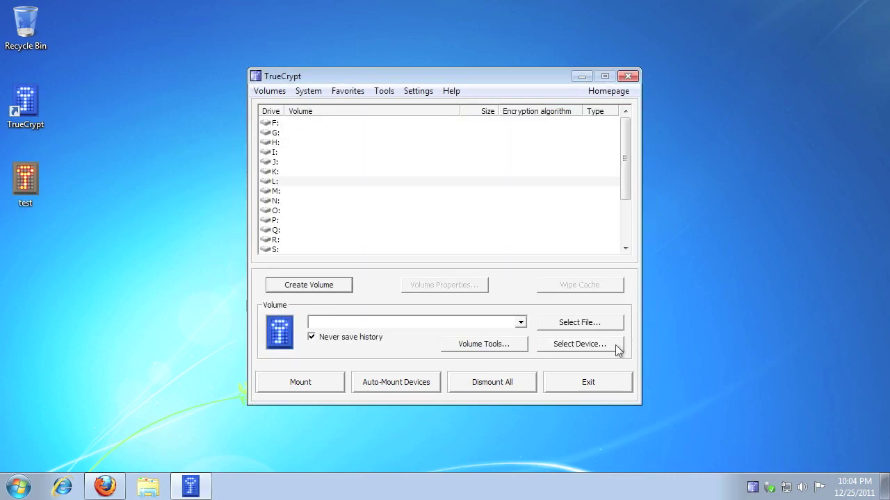
left_click(588, 383)
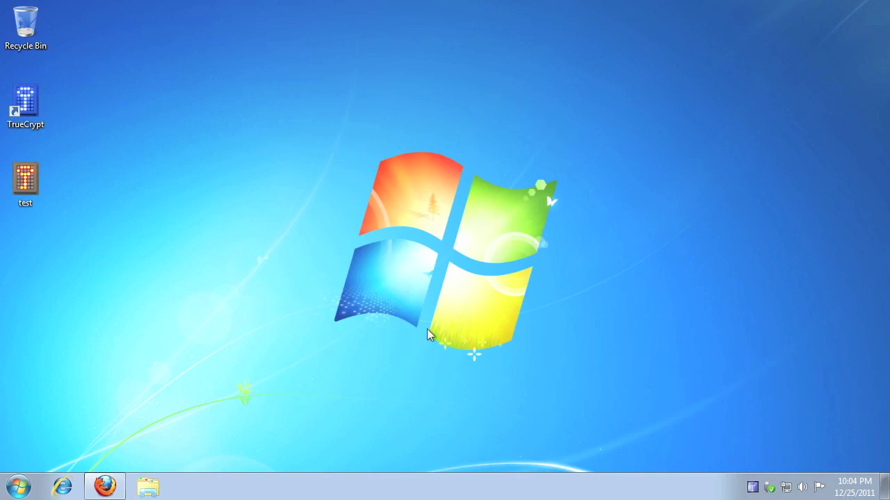
left_click(149, 489)
- Run TrueCrypt Setup 7.1 from Downloads, accept the license and choose Extract mode
left_click(233, 145)
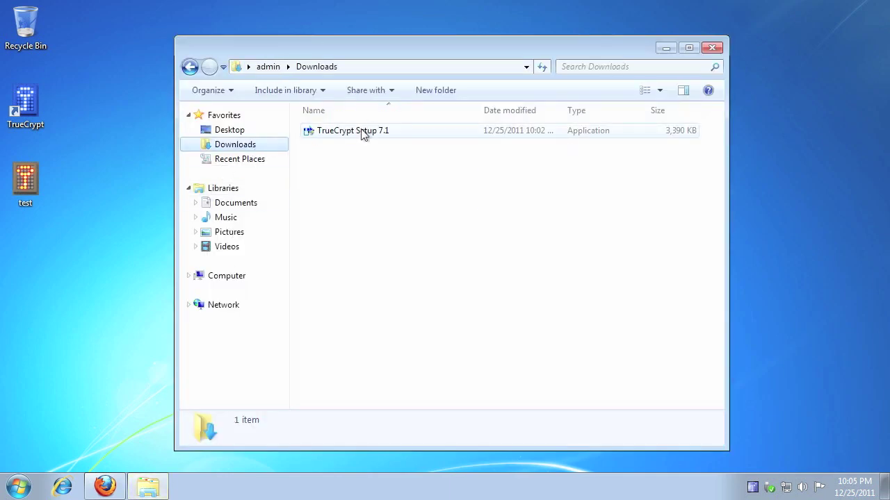
double_click(361, 132)
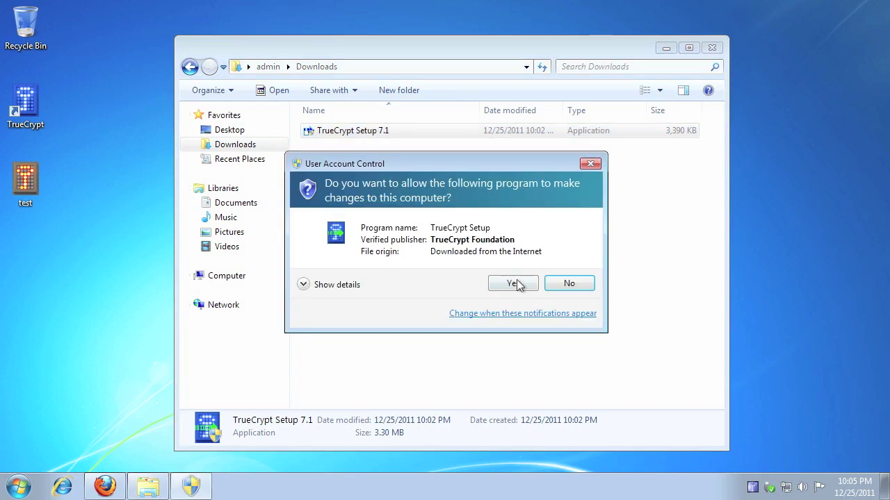
left_click(514, 284)
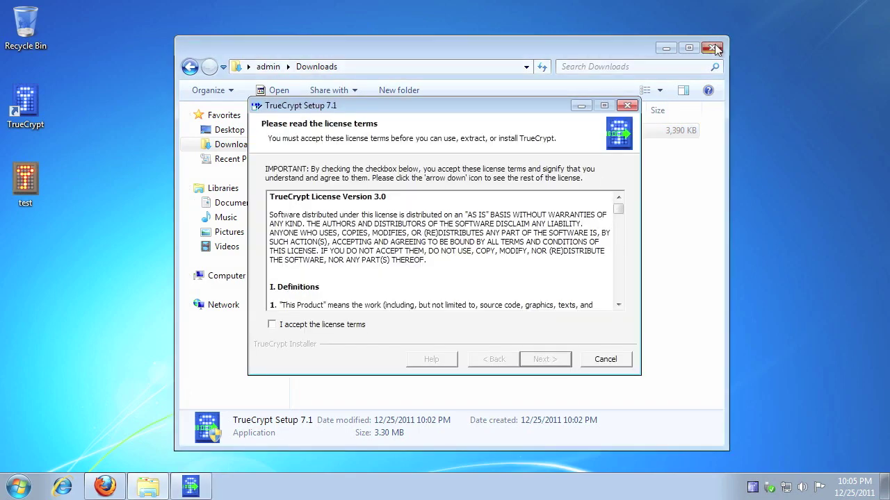
left_click(712, 48)
left_click(336, 324)
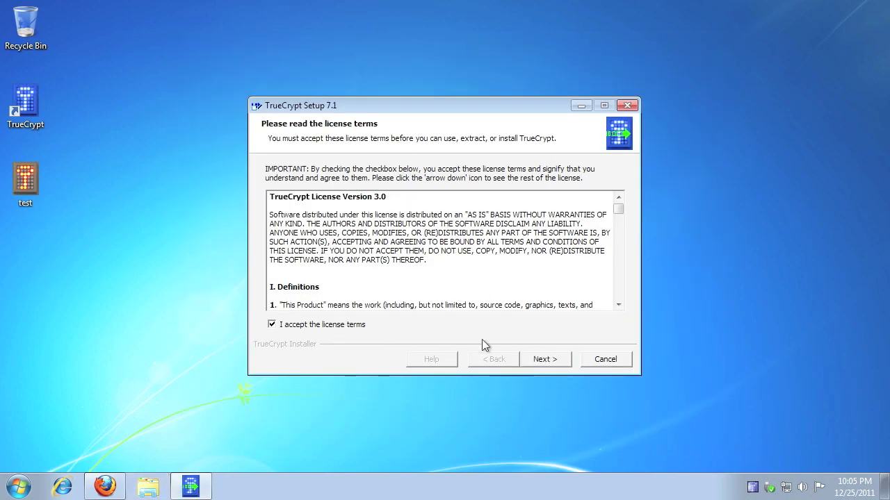
left_click(540, 359)
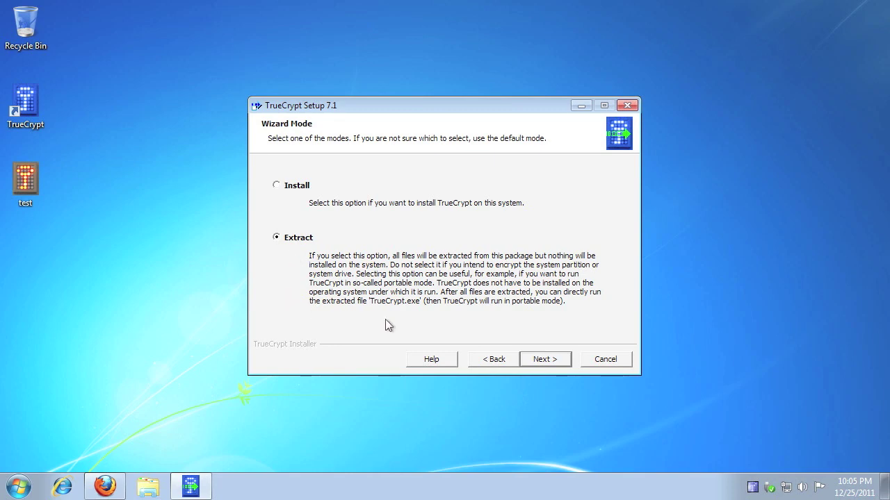
left_click(543, 360)
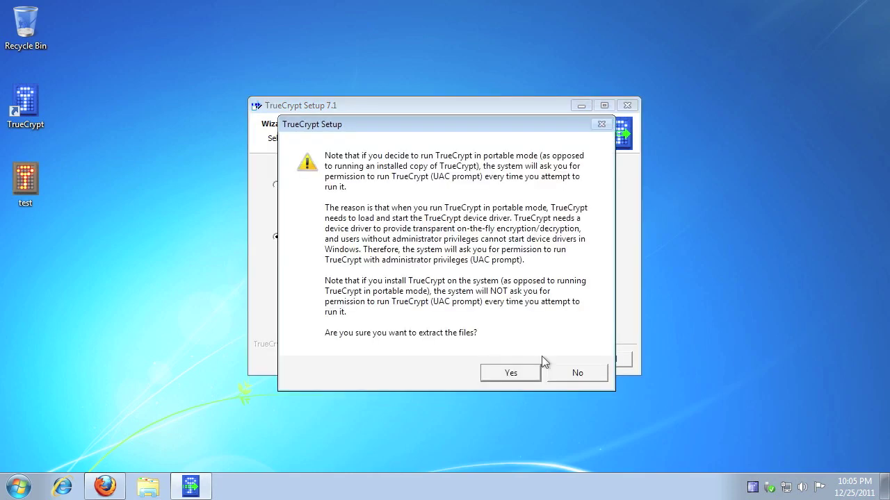
- Change the extraction path to C:\TrueCrypt, extract the files and finish
left_click(510, 374)
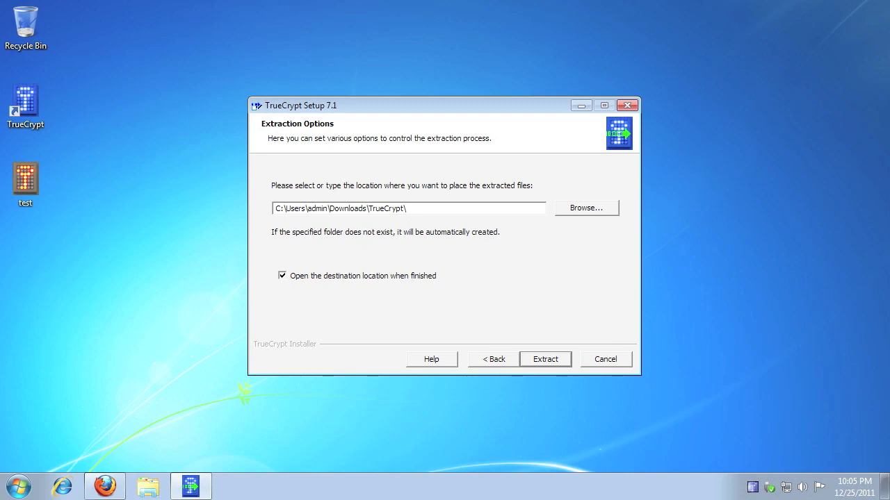
left_click_drag(286, 208, 367, 208)
key("Delete")
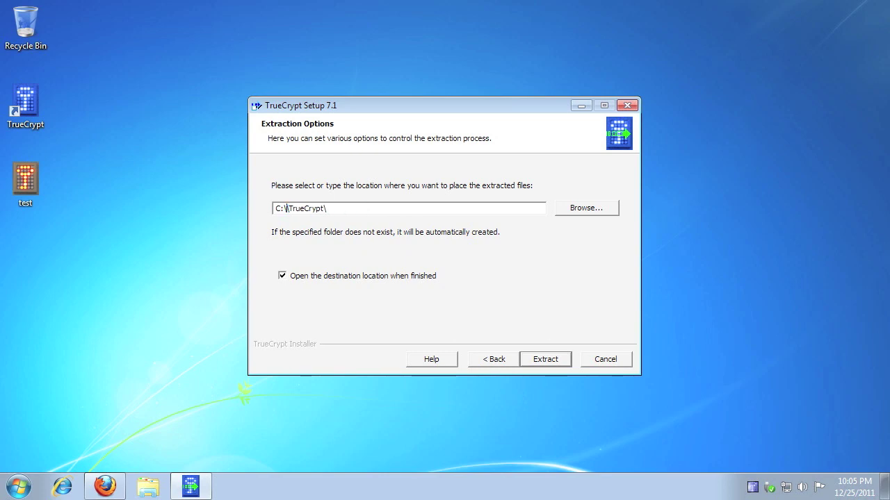
key("Delete")
left_click(548, 359)
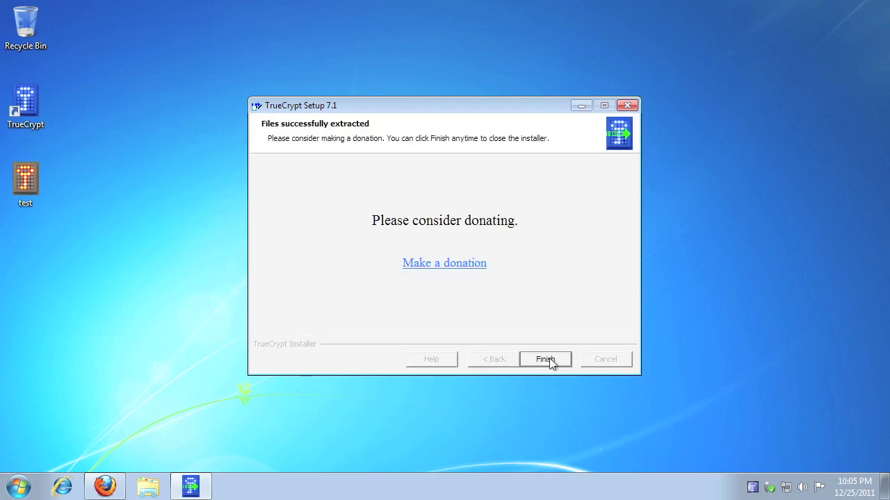
left_click(547, 360)
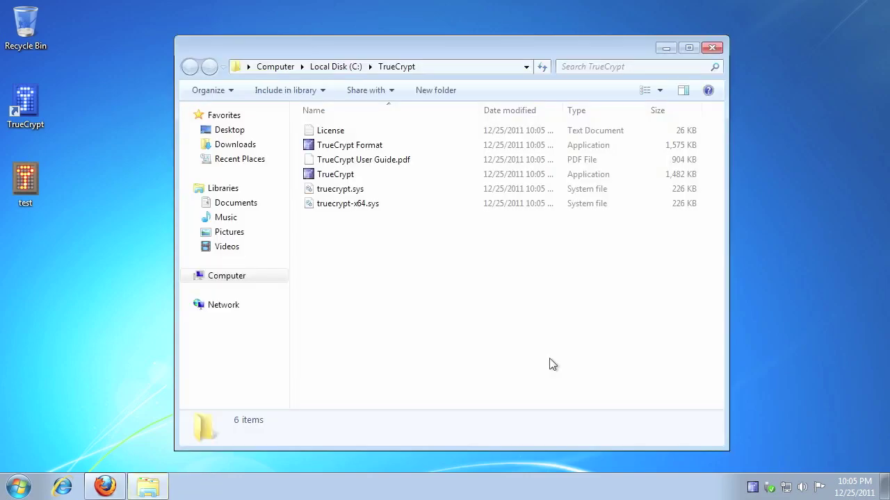
- Cut the TrueCrypt folder from C:\ and paste it onto the 4GB (E:) drive
left_click(345, 68)
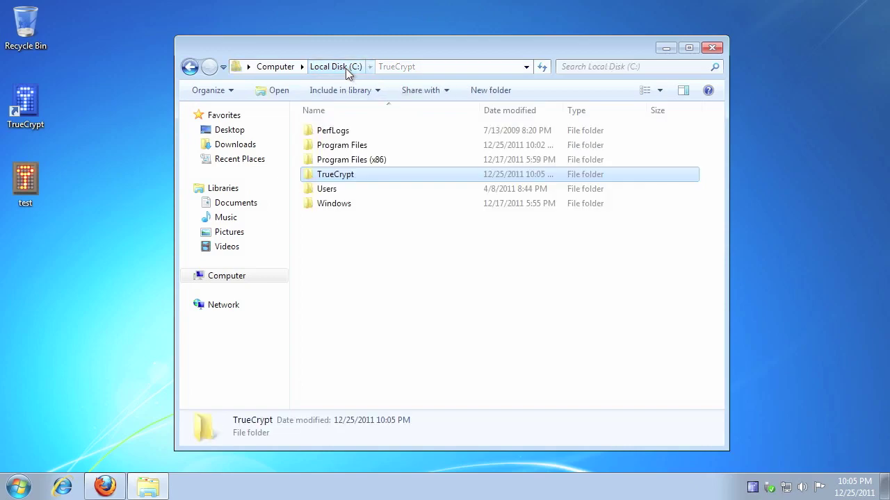
right_click(334, 178)
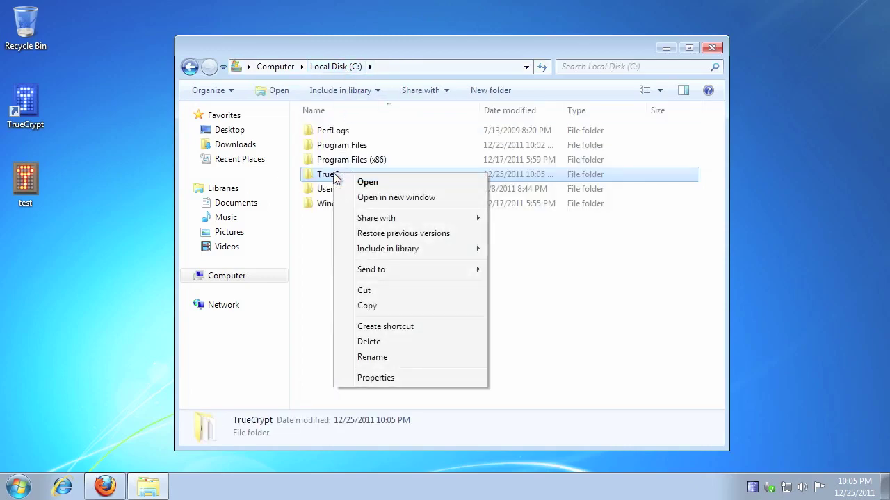
left_click(379, 291)
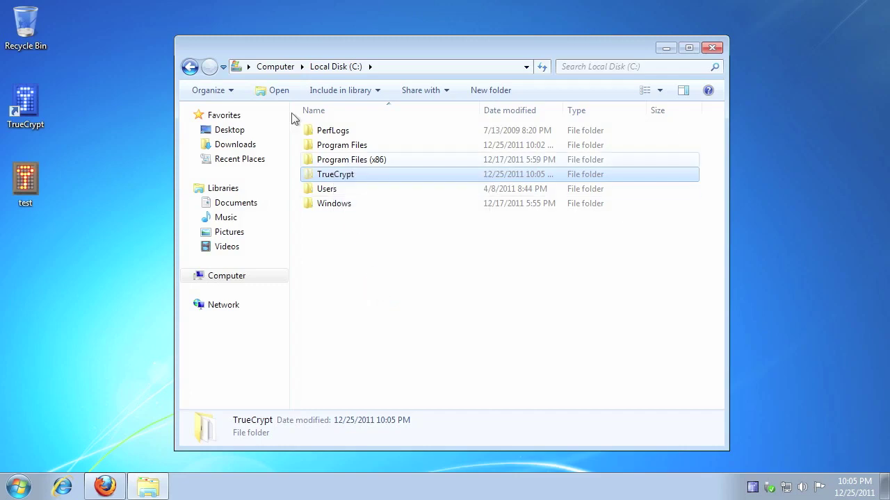
left_click(268, 68)
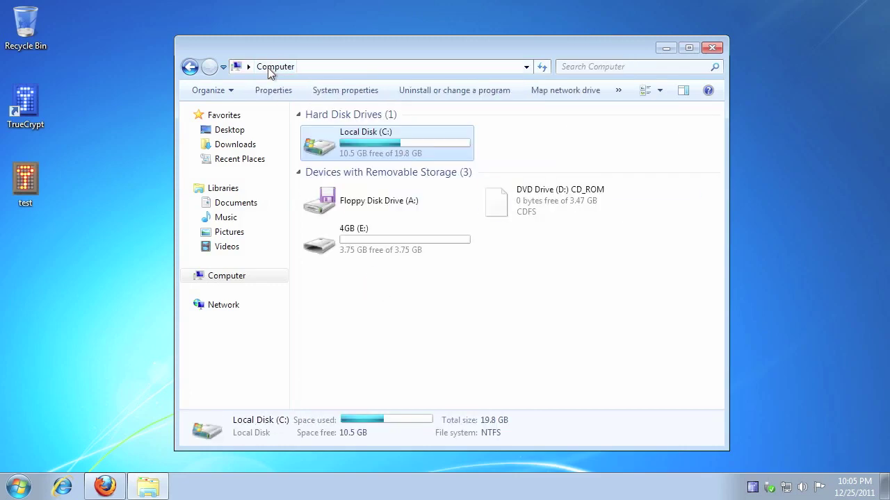
left_click(400, 237)
double_click(400, 237)
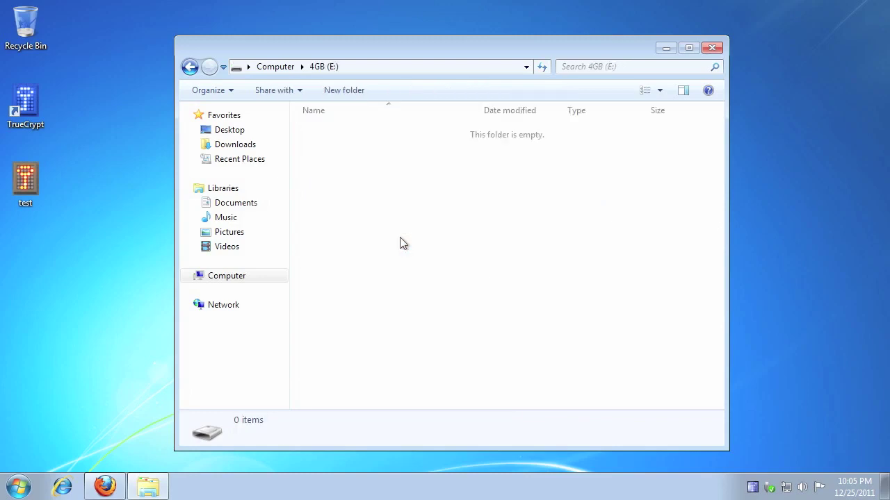
right_click(365, 186)
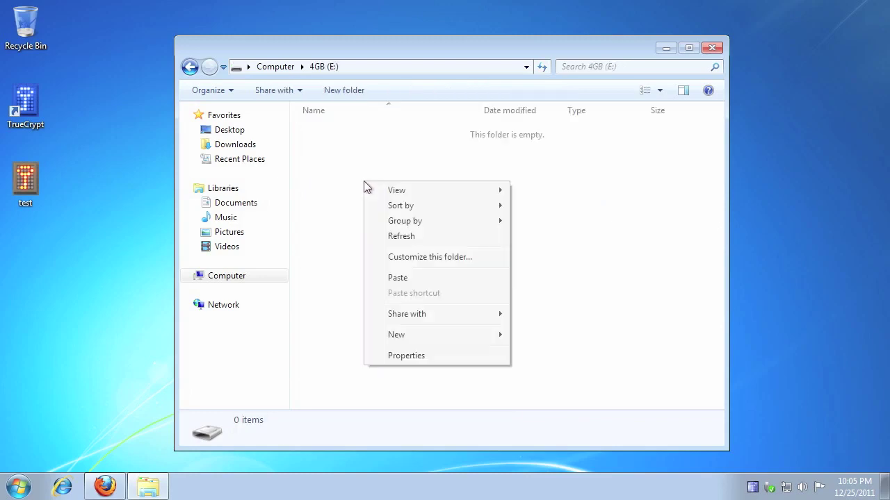
left_click(409, 278)
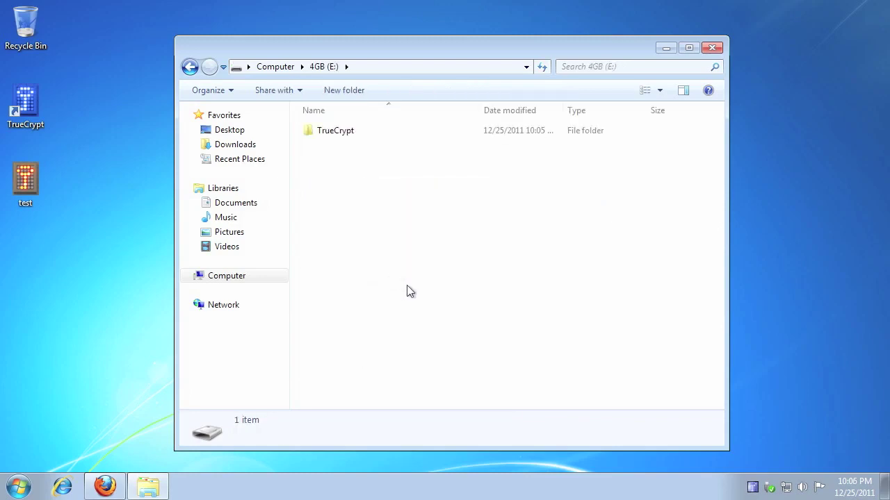
- Run the TrueCrypt application from E:\TrueCrypt and close the Explorer window
double_click(328, 137)
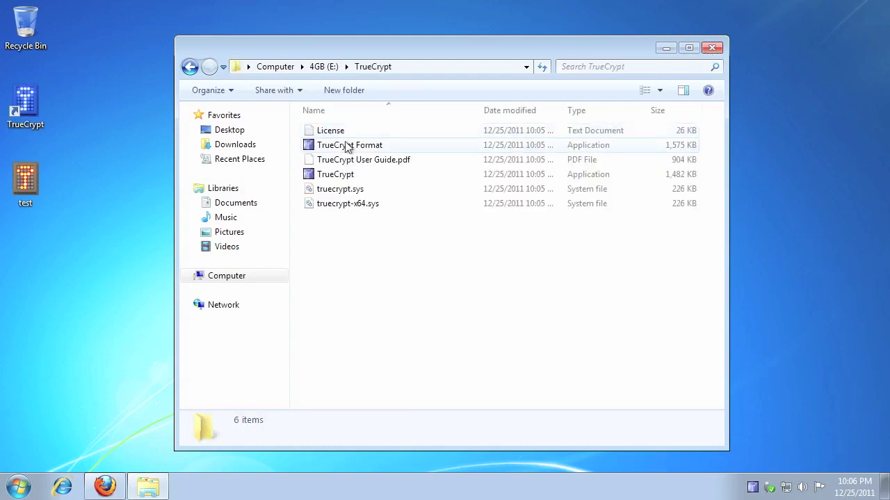
double_click(338, 175)
left_click(338, 175)
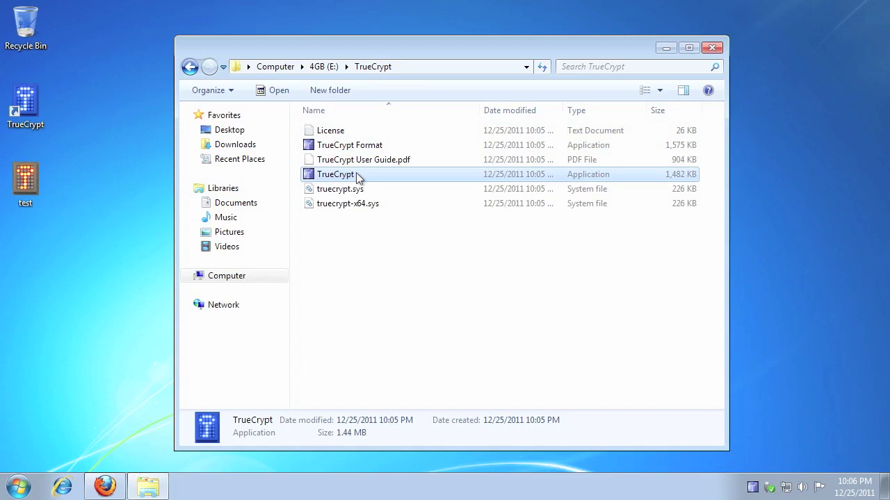
double_click(356, 174)
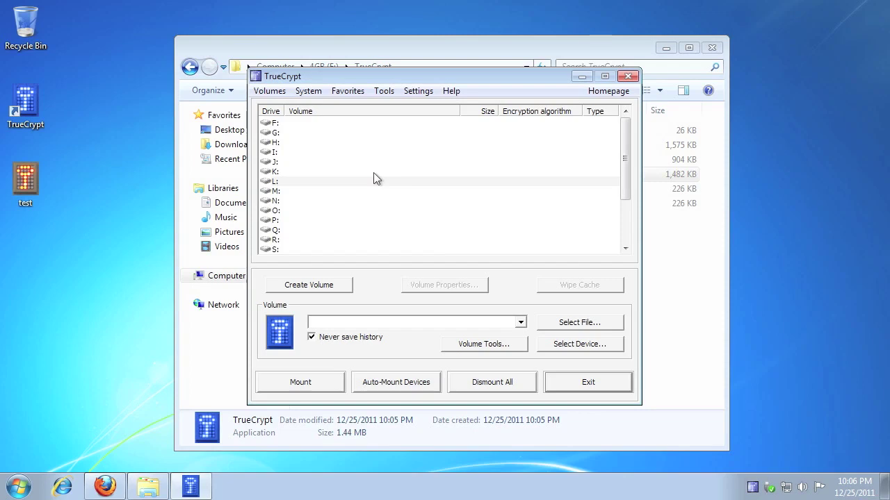
left_click(712, 47)
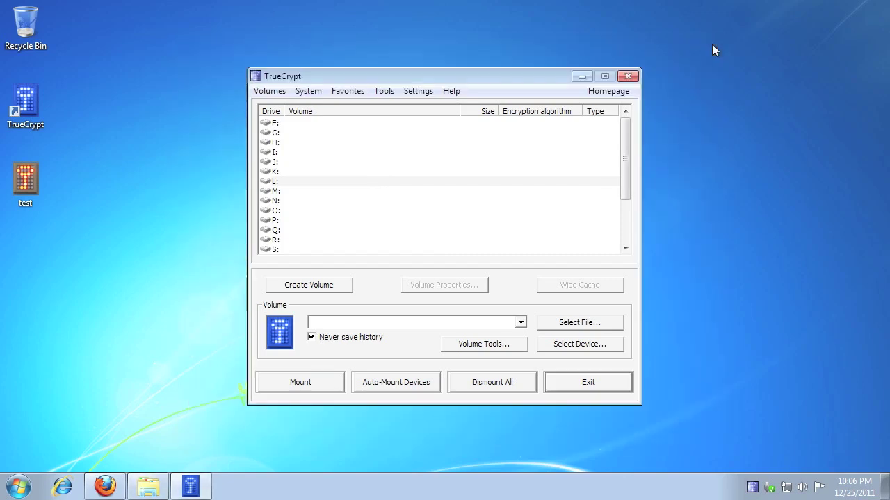
- Select test.tc from the Desktop as the volume file to mount
left_click(570, 324)
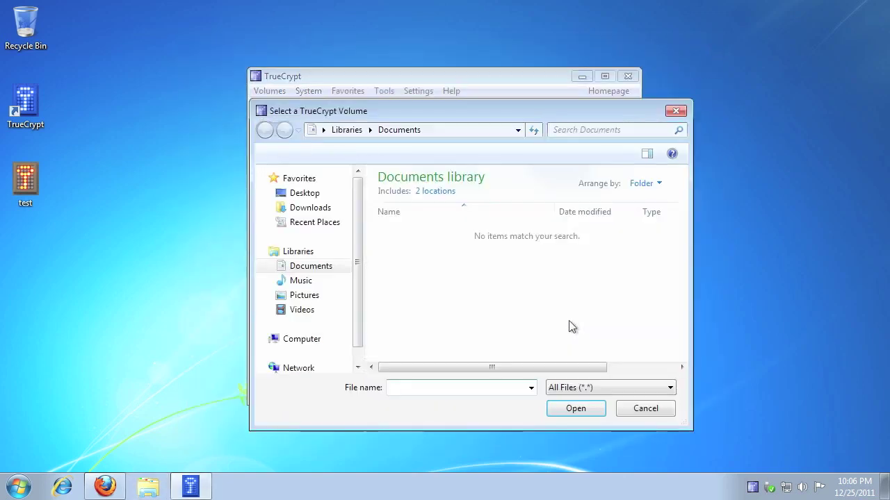
left_click(304, 193)
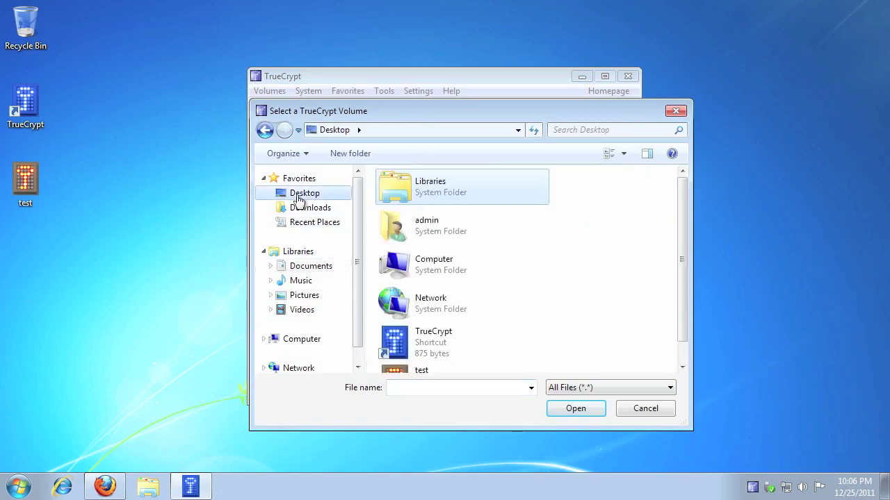
left_click(422, 368)
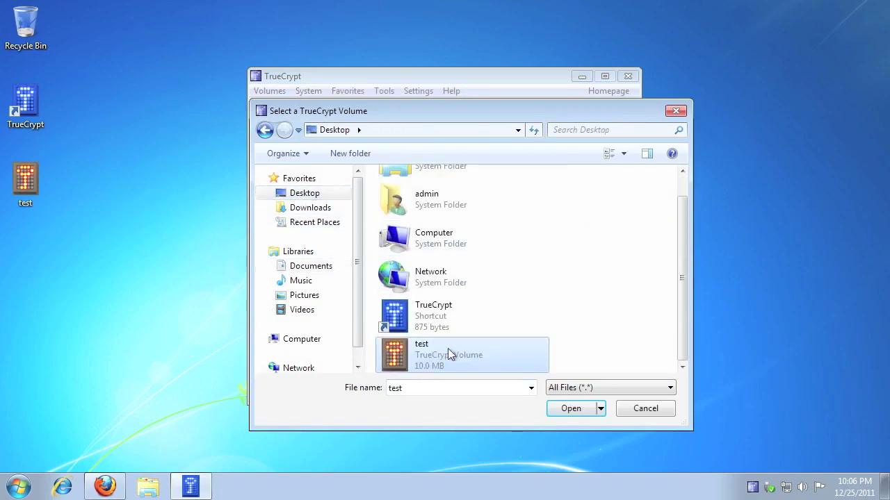
left_click(570, 409)
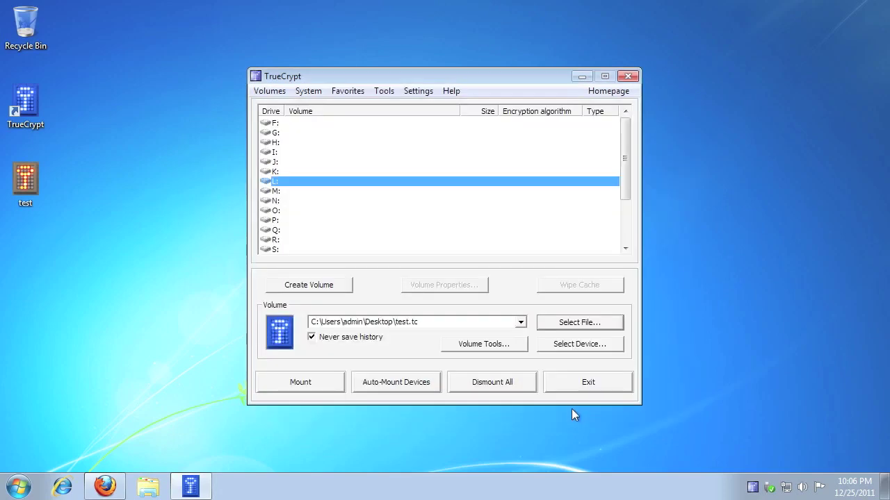
- Mount test.tc as drive L: with the volume password, then open drive L:
left_click(328, 383)
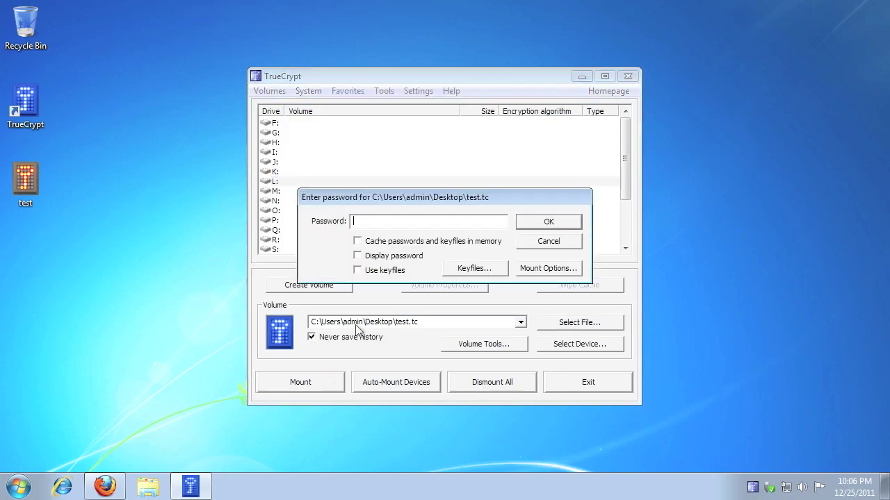
type("*****")
left_click(550, 221)
double_click(379, 181)
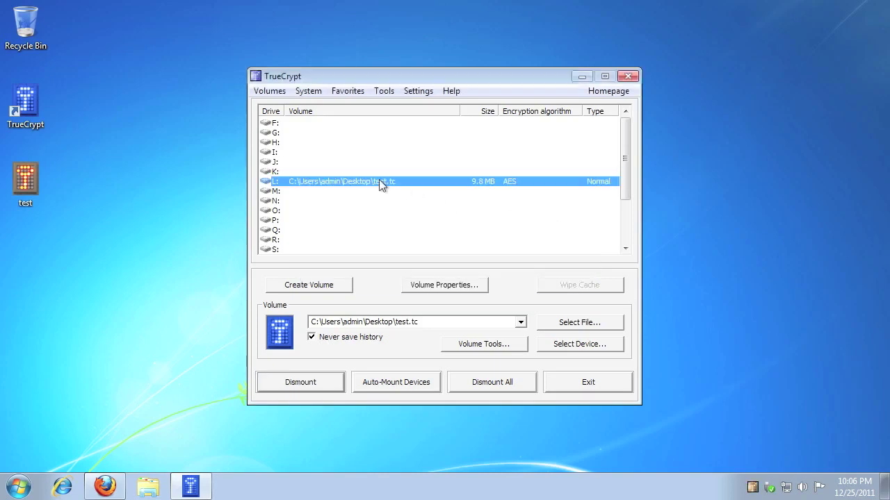
- Create a new text document on drive L: named 'text'
right_click(386, 235)
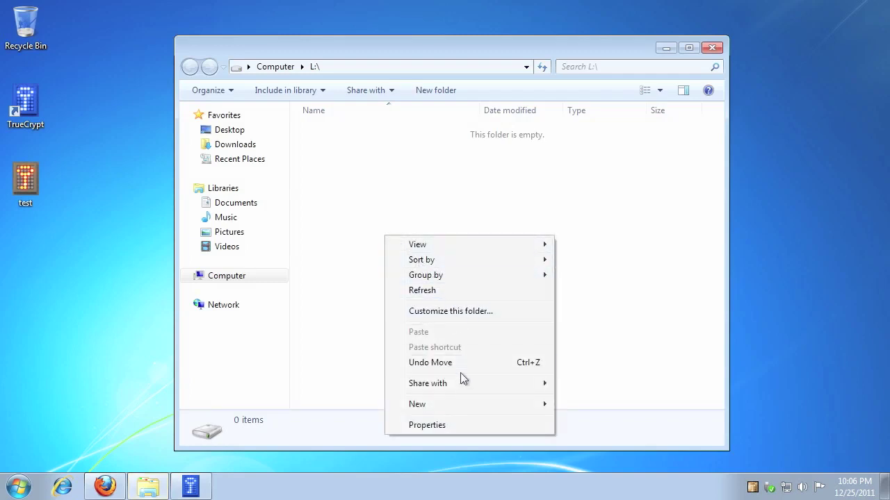
mouse_move(462, 403)
left_click(591, 374)
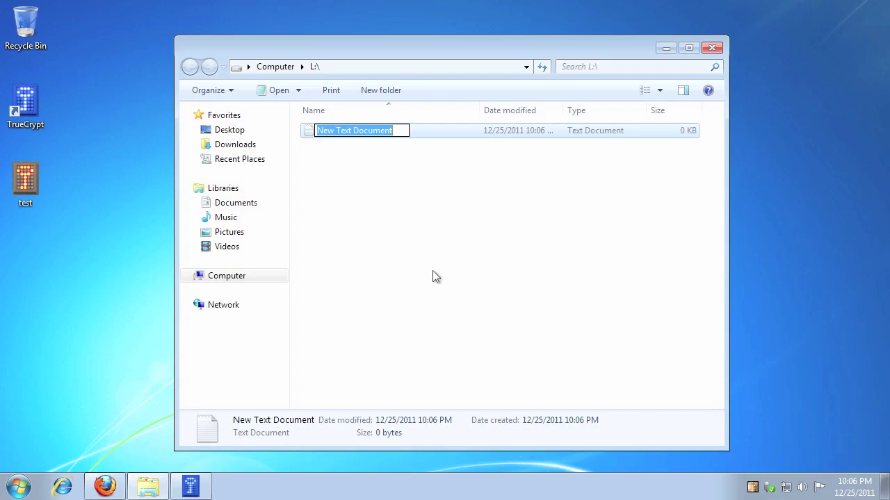
type("text")
key("Return")
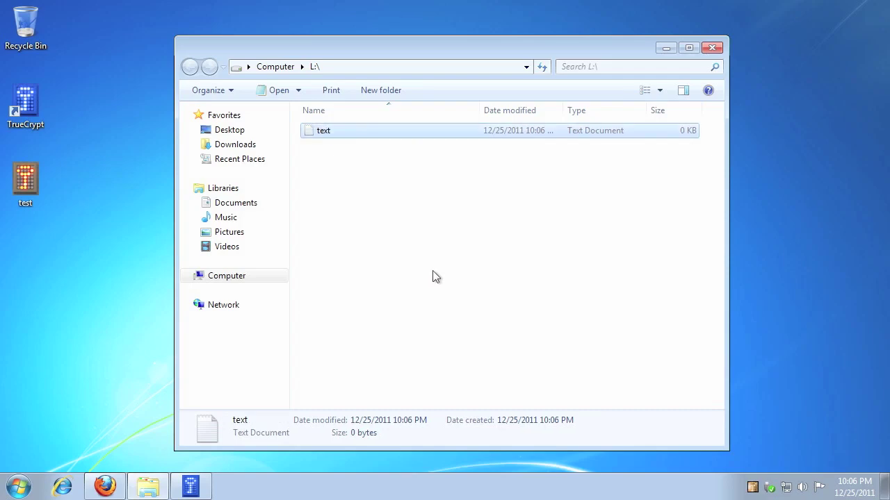
- Write 'test file' into the text file, save it, and close the drive L: window
double_click(318, 131)
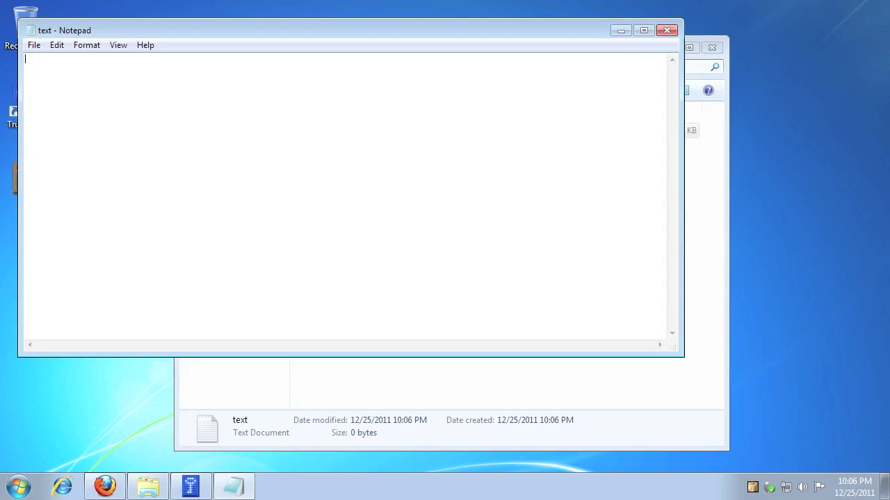
type("test file")
left_click(666, 30)
left_click(412, 249)
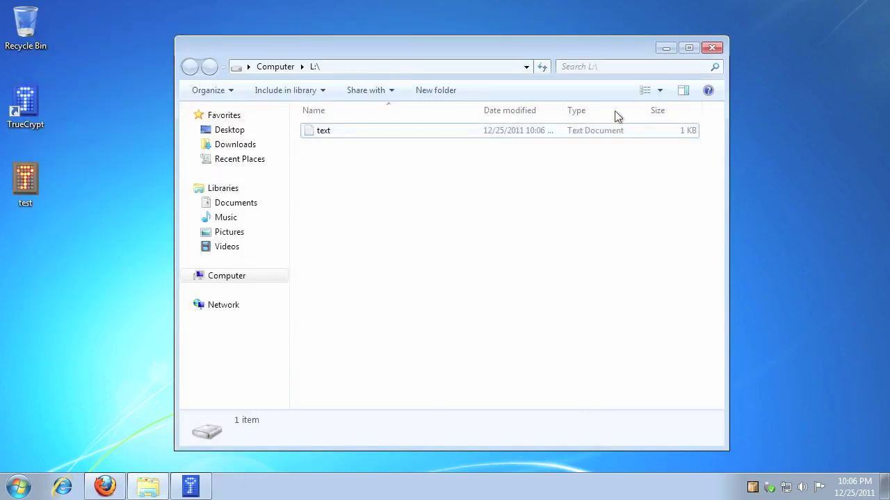
left_click(712, 48)
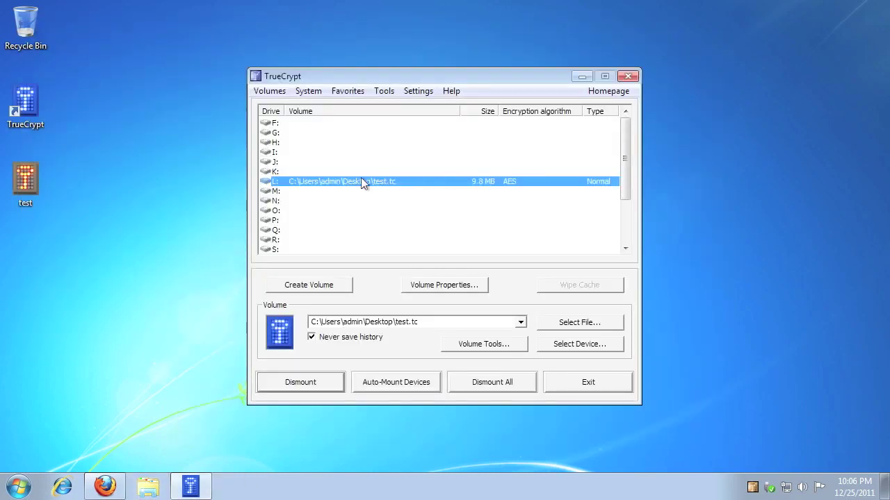
- Dismount the test.tc volume from drive L:
left_click(301, 384)
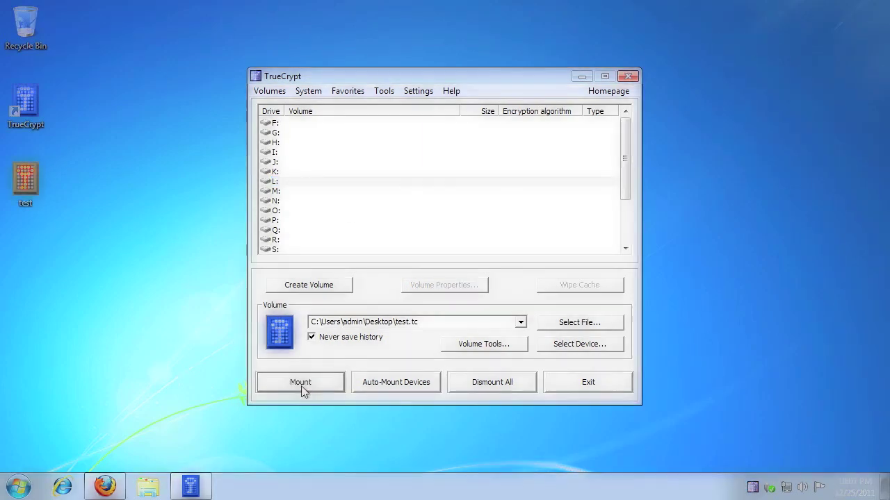